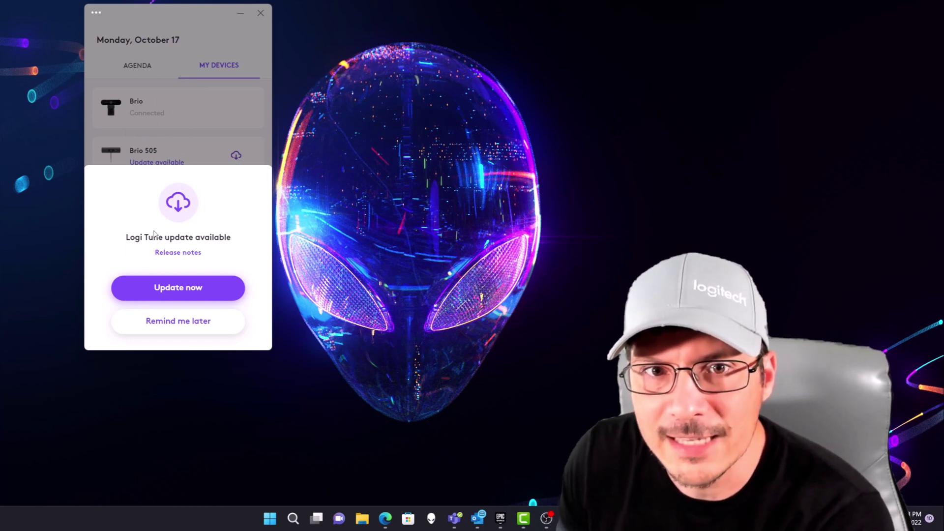
- Postpone the Logi Tune app update and install webcam firmware 1.0.314 on the Brio 505
left_click(185, 331)
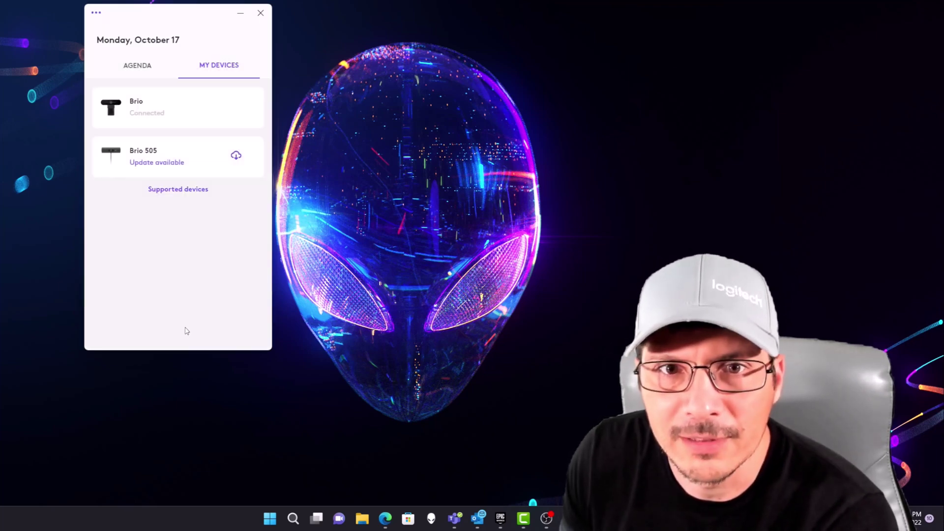
left_click(157, 164)
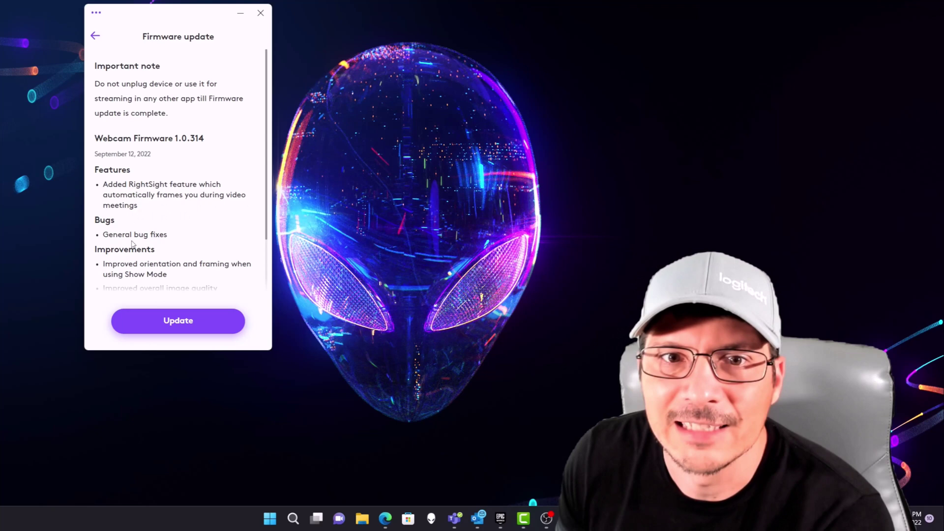
scroll(189, 272, "down", 2)
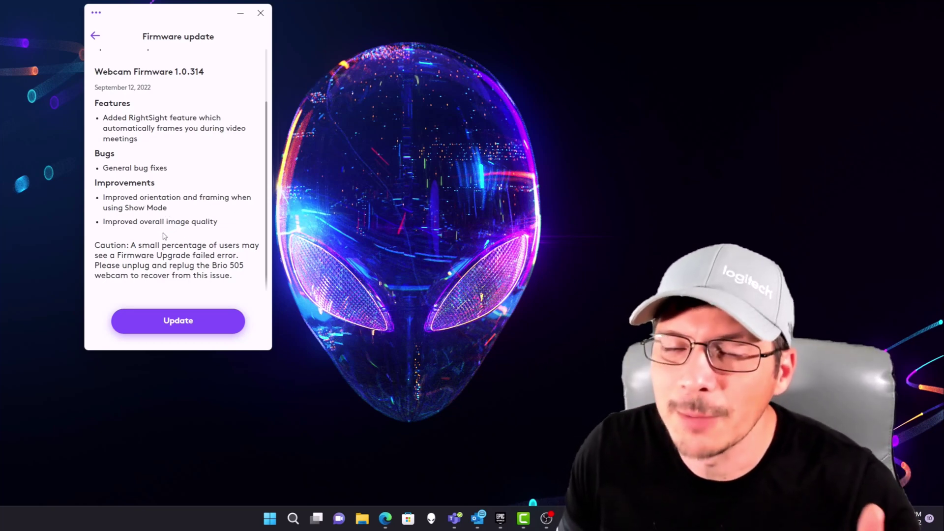
left_click(195, 327)
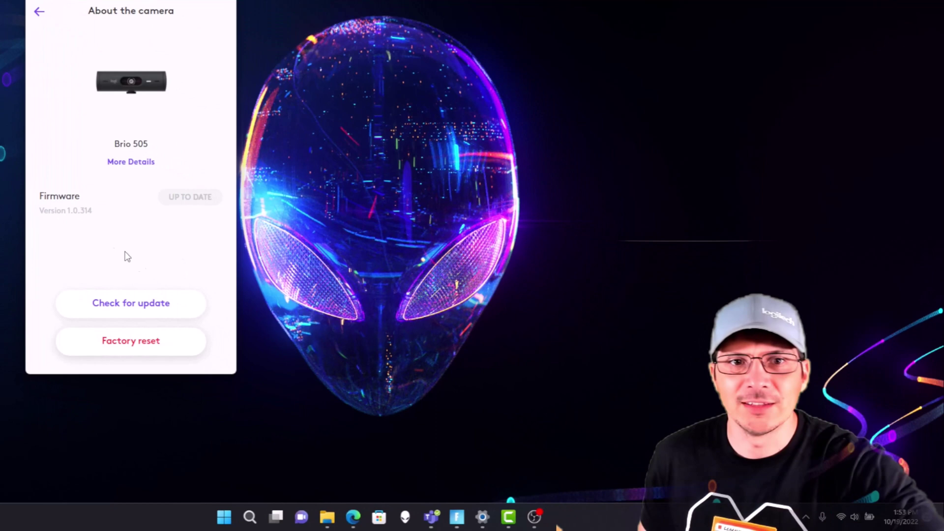
- Check the Brio 505 for firmware updates, view its detailed camera information, and return to the camera settings
left_click(153, 316)
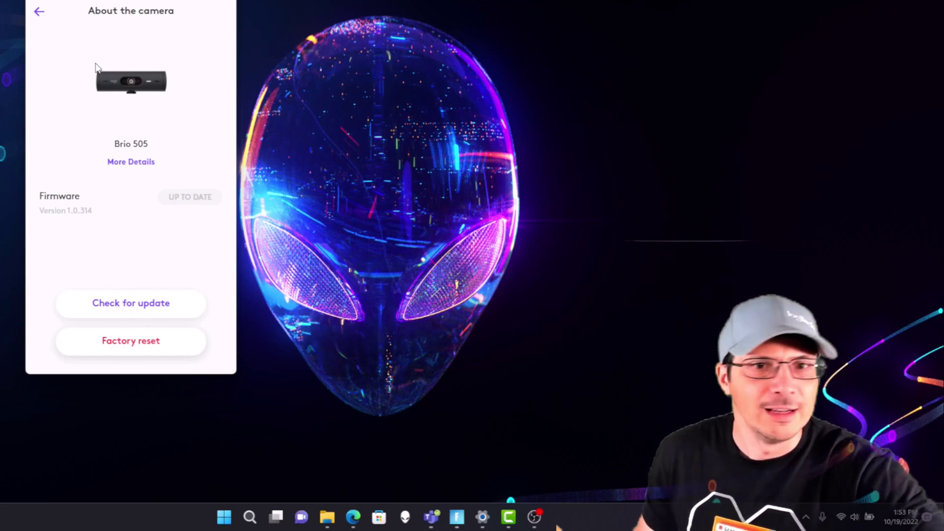
left_click(142, 162)
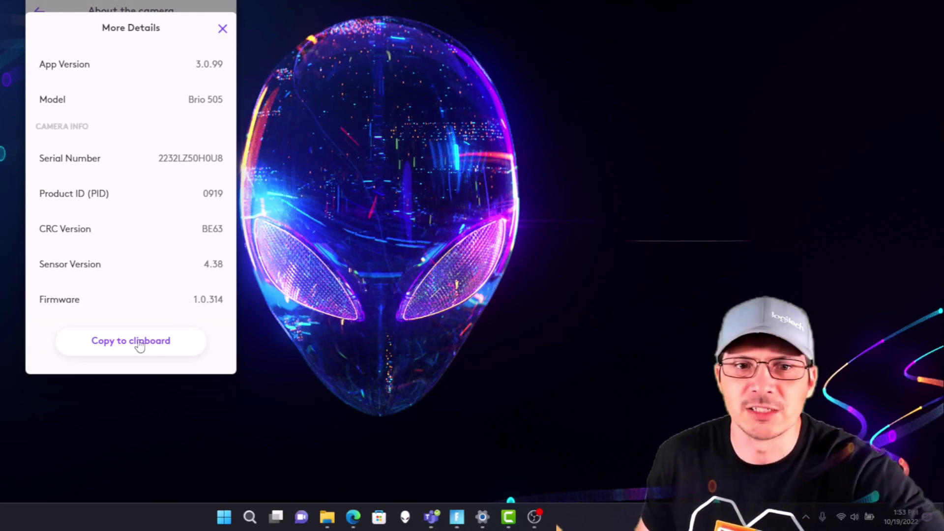
left_click(222, 28)
left_click(39, 13)
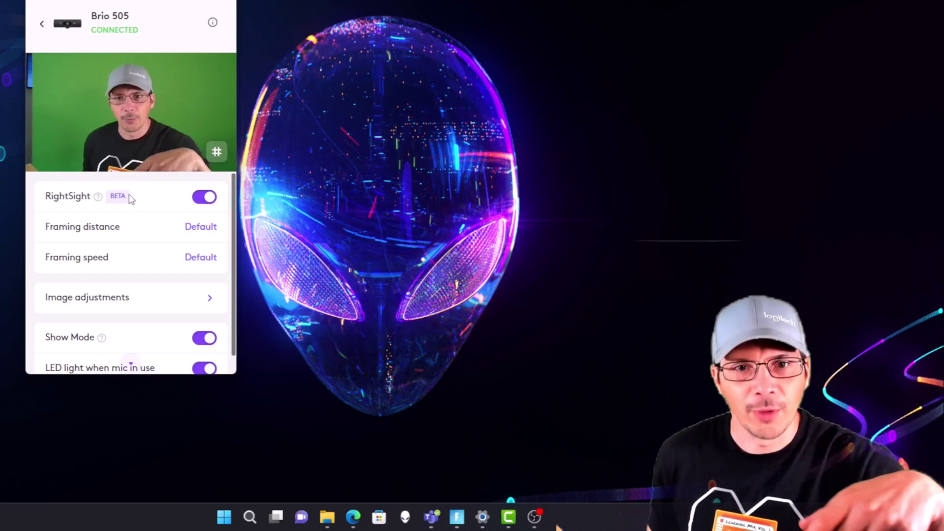
- Show and hide the grid over the camera preview, and switch RightSight off and back on
left_click(217, 155)
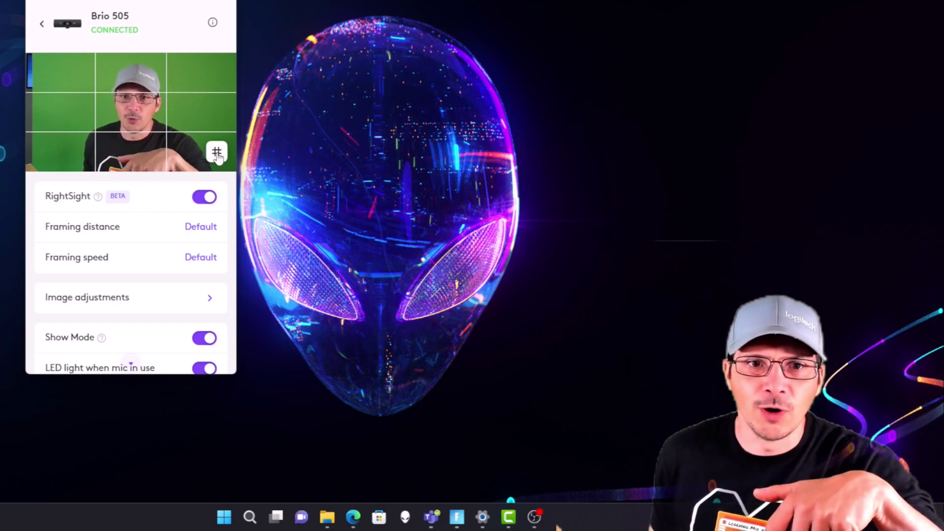
left_click(217, 155)
mouse_move(99, 199)
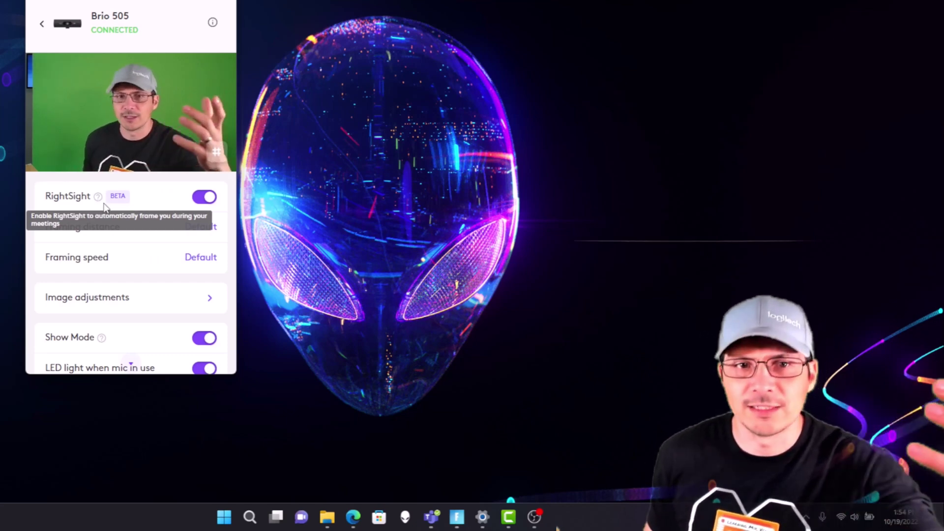
left_click(208, 198)
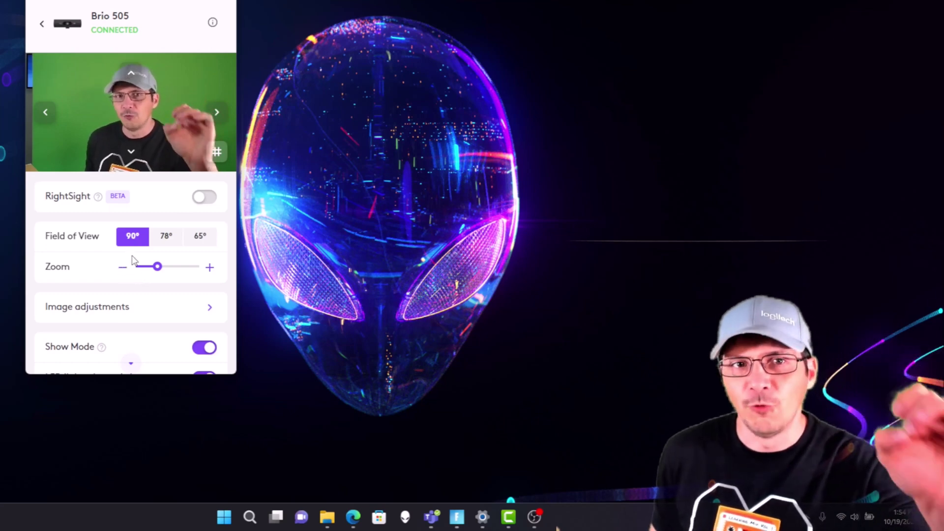
left_click(204, 198)
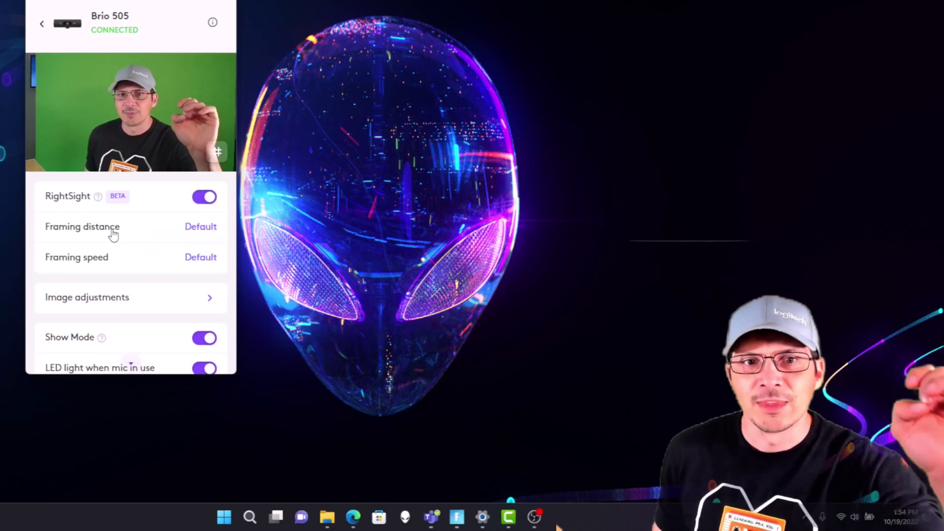
- View the framing distance and framing speed options of RightSight without changing them
left_click(129, 231)
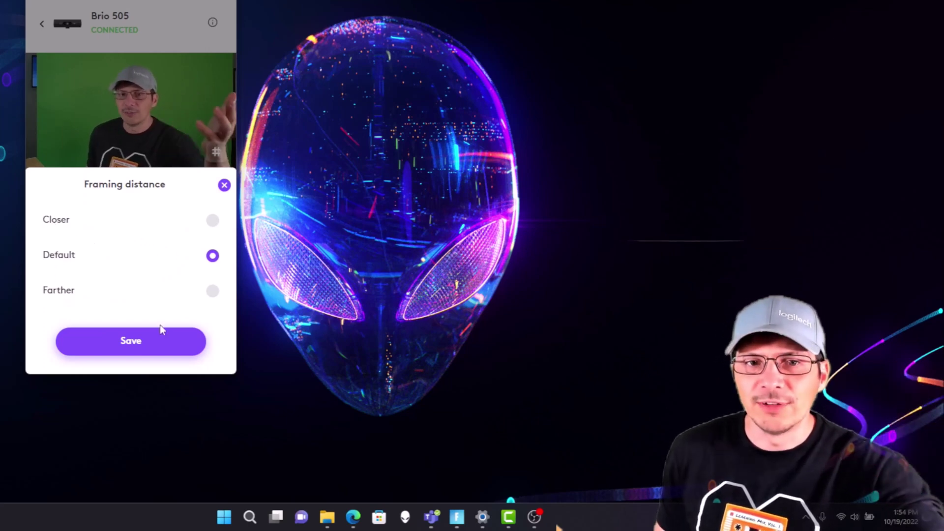
left_click(227, 188)
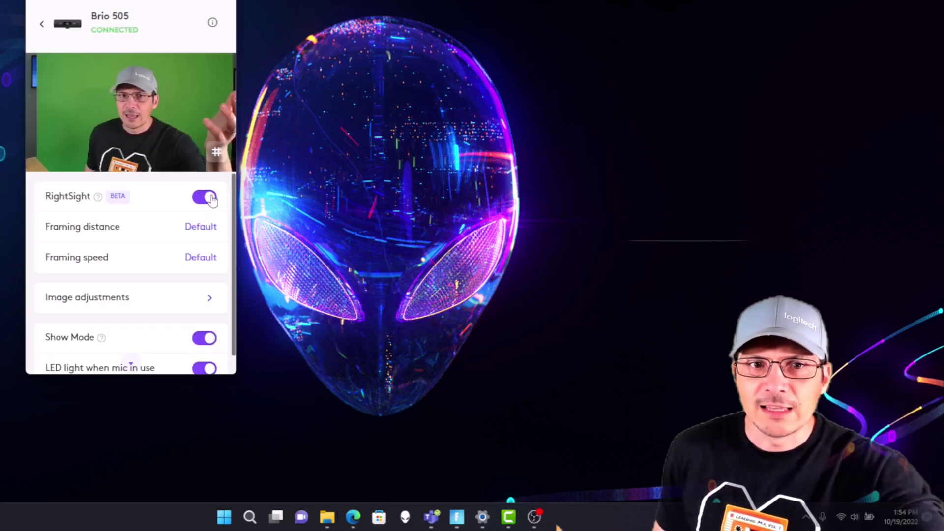
left_click(105, 254)
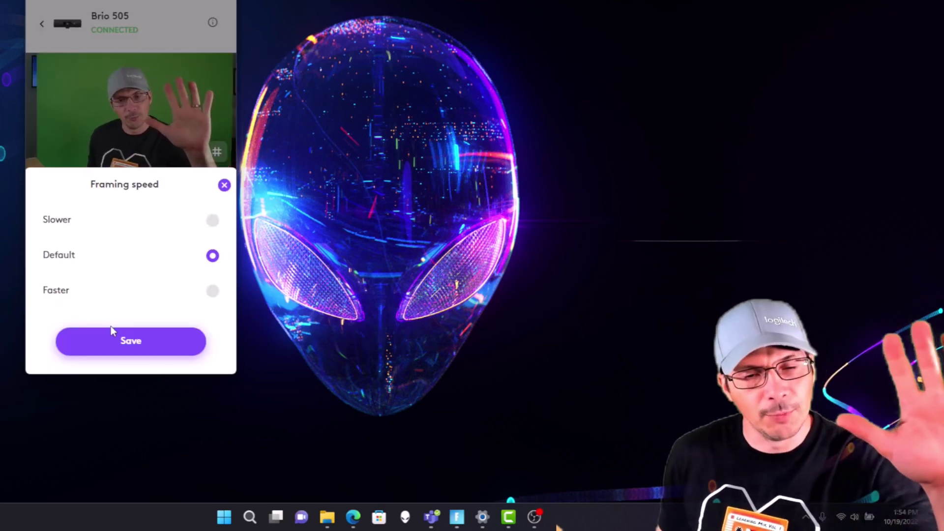
left_click(223, 186)
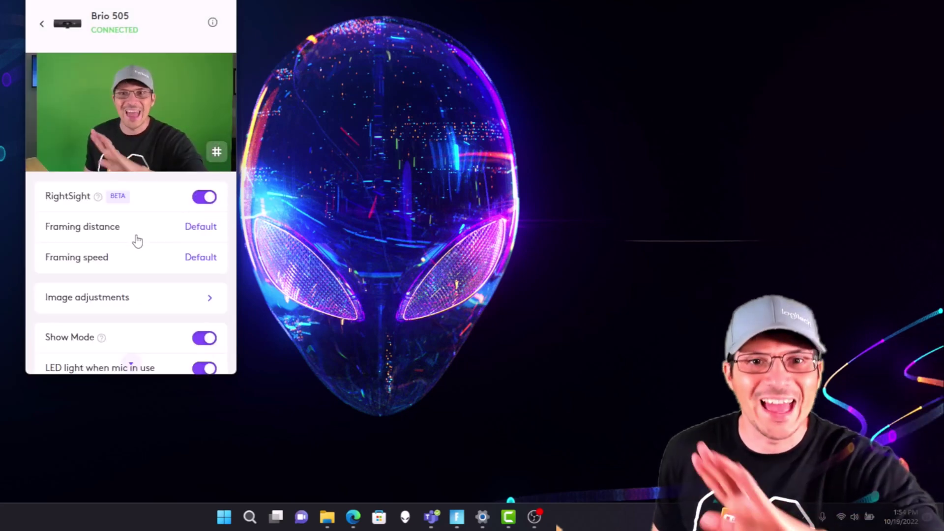
- Open the Brio 505's image adjustments and review the automatic options, HDR, anti-flicker and picture sliders
scroll(131, 267, "down", 1)
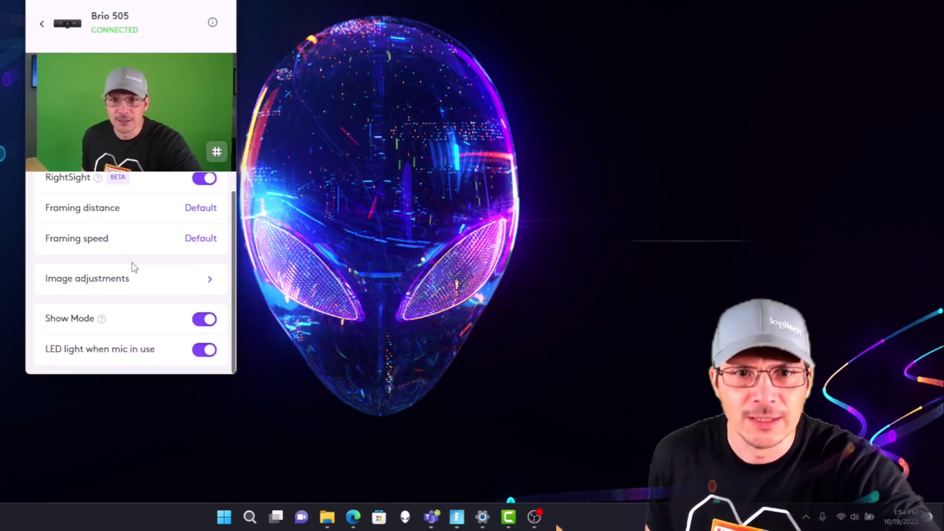
scroll(131, 265, "up", 1)
scroll(139, 268, "down", 1)
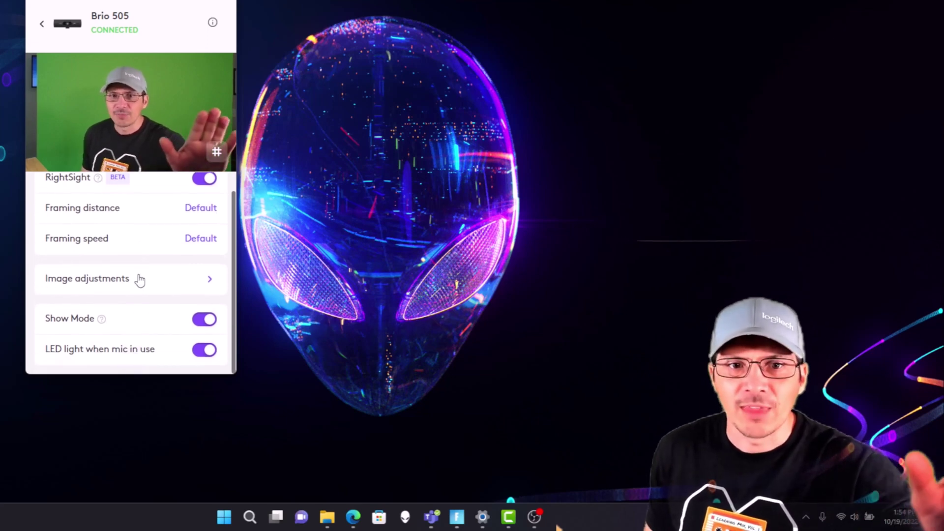
left_click(139, 280)
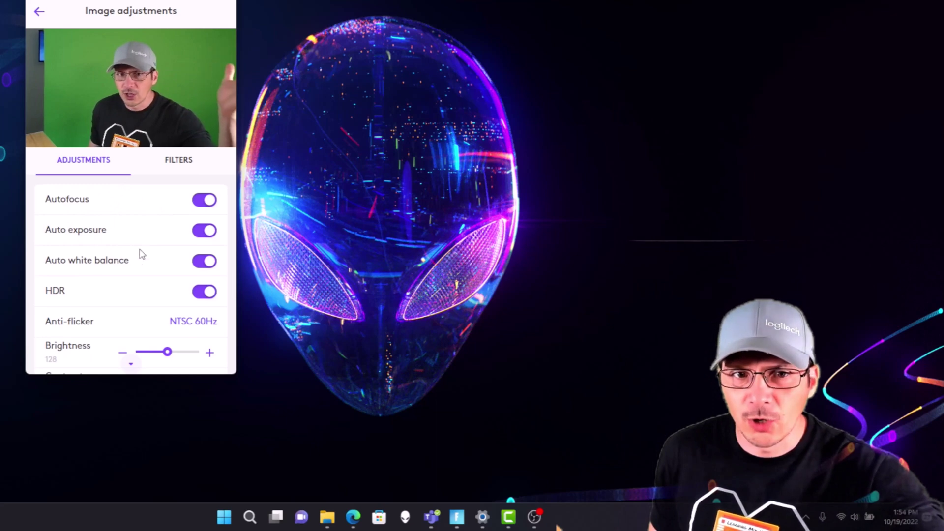
scroll(87, 348, "down", 3)
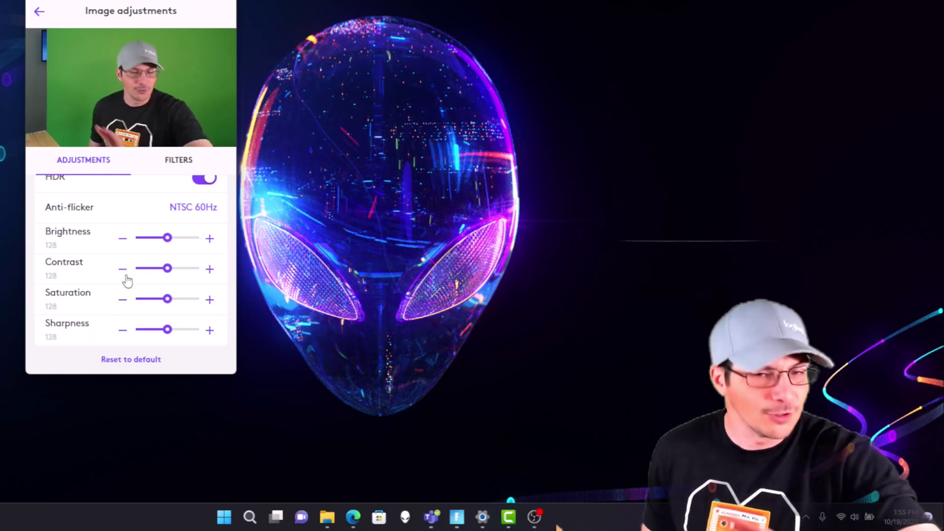
- Try out the Bright, Blossom, Forest, Film and Glaze filters on the camera image
left_click(180, 162)
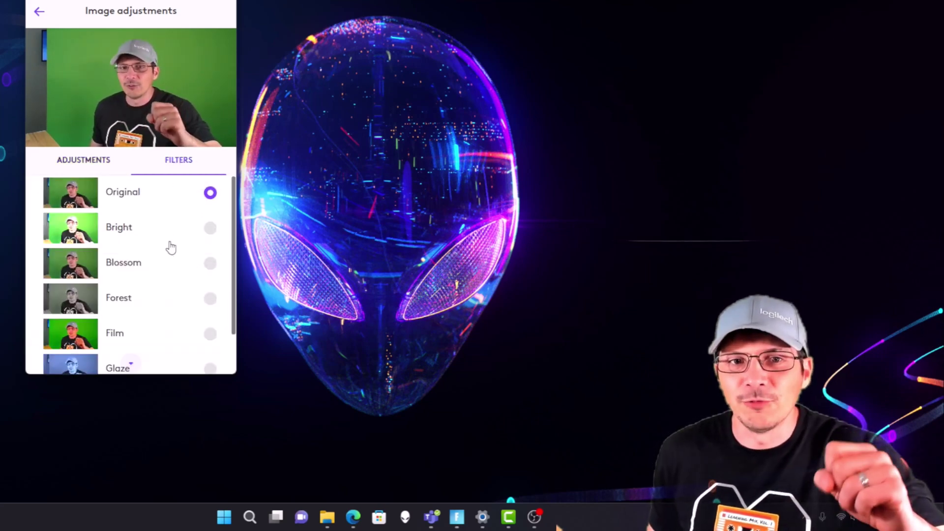
left_click(210, 228)
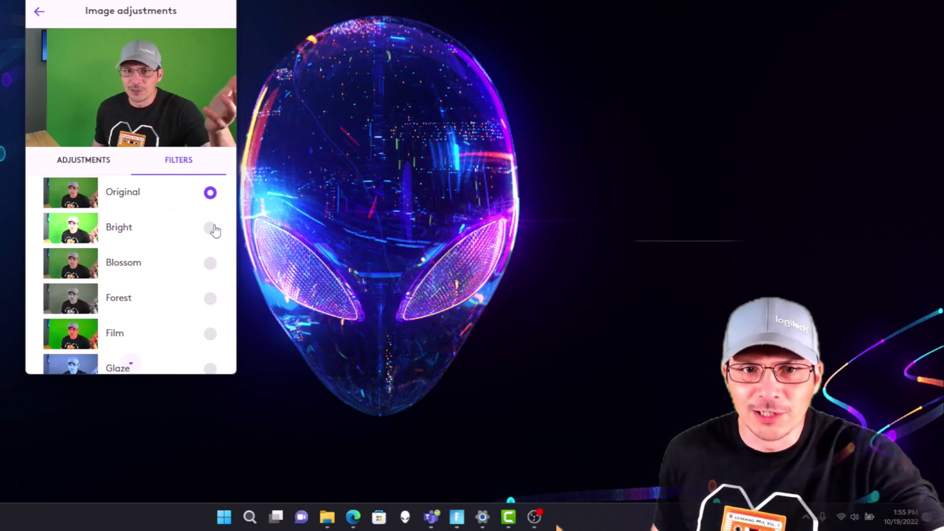
left_click(211, 264)
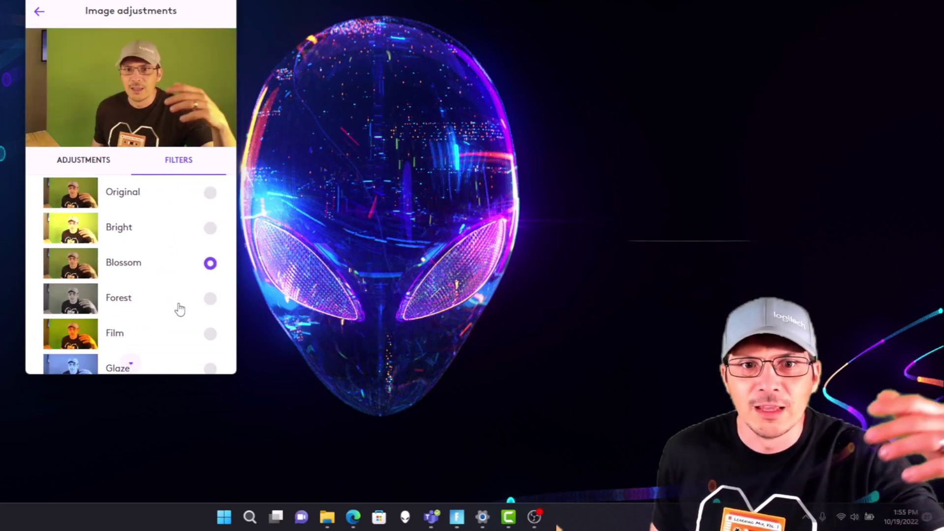
left_click(209, 299)
left_click(139, 347)
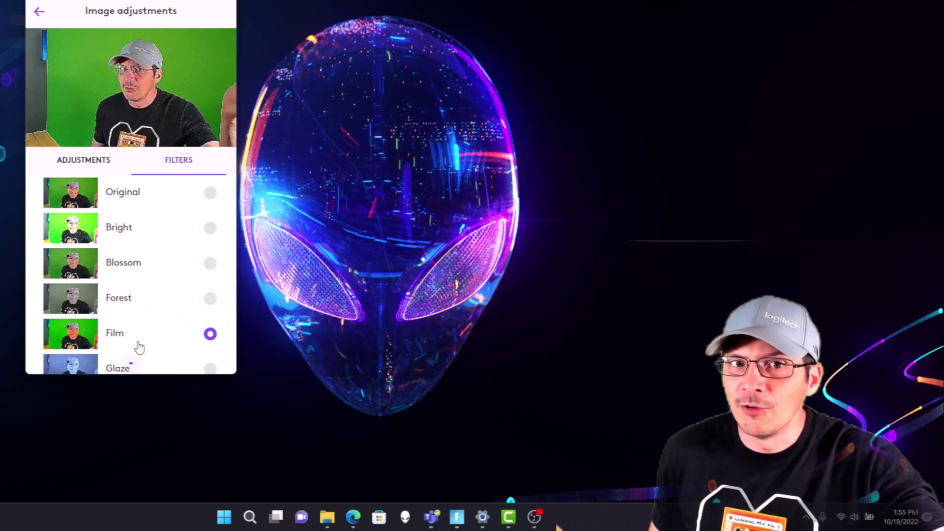
left_click(123, 367)
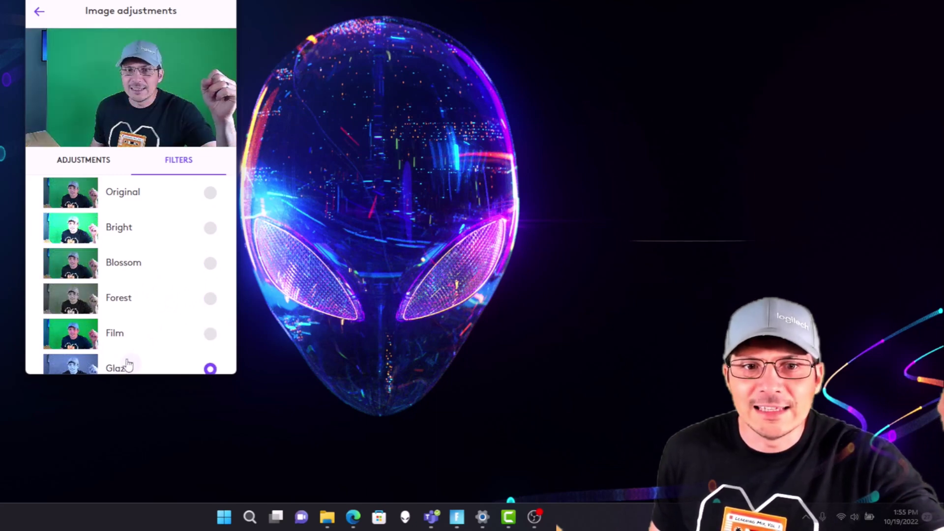
- Check the adjustments under the Glaze filter, restore the Original filter, and leave the image adjustments
left_click(71, 161)
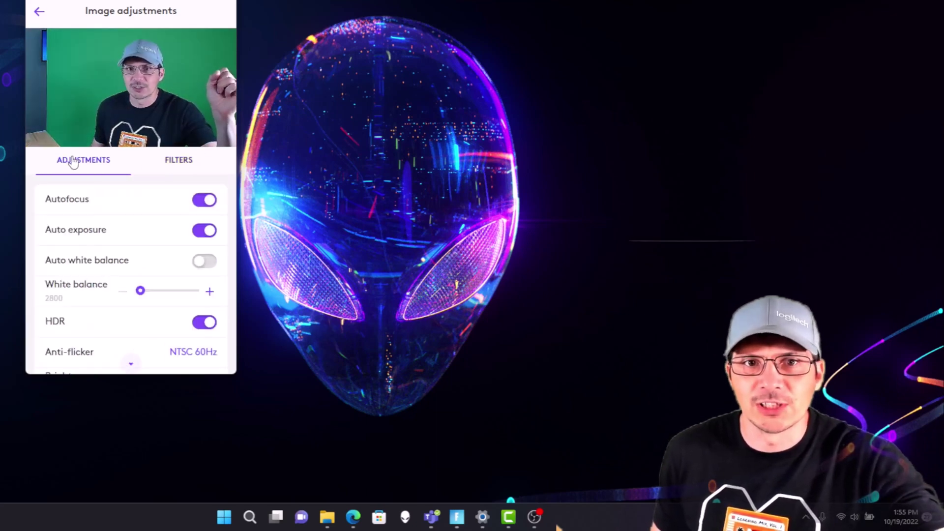
left_click(172, 161)
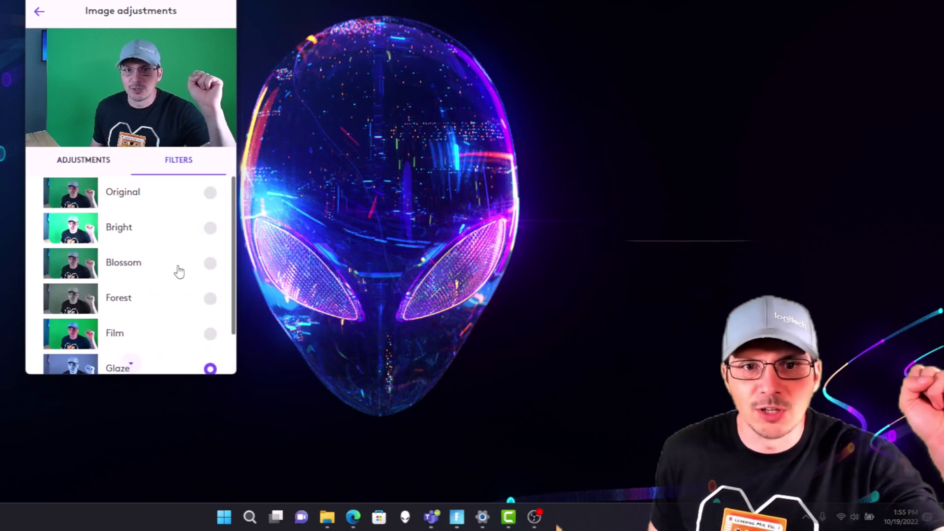
left_click(197, 193)
left_click(83, 161)
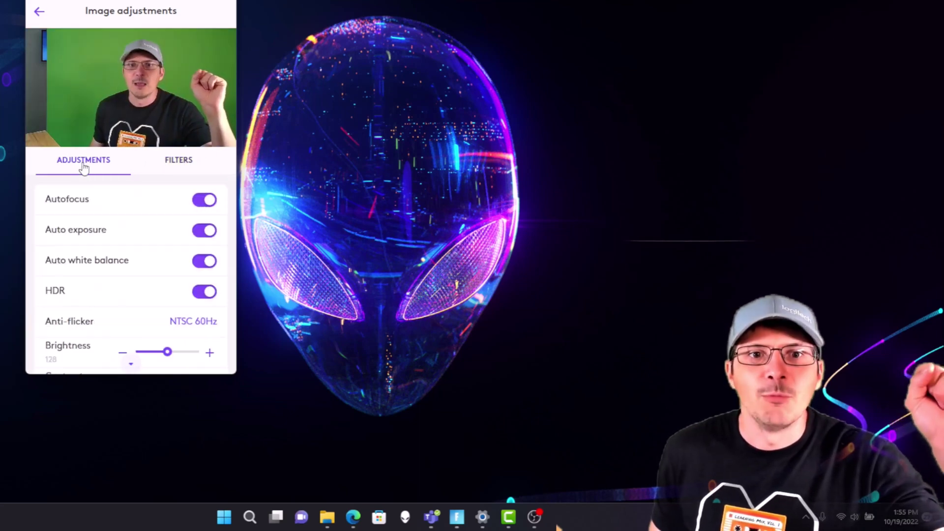
scroll(133, 313, "down", 3)
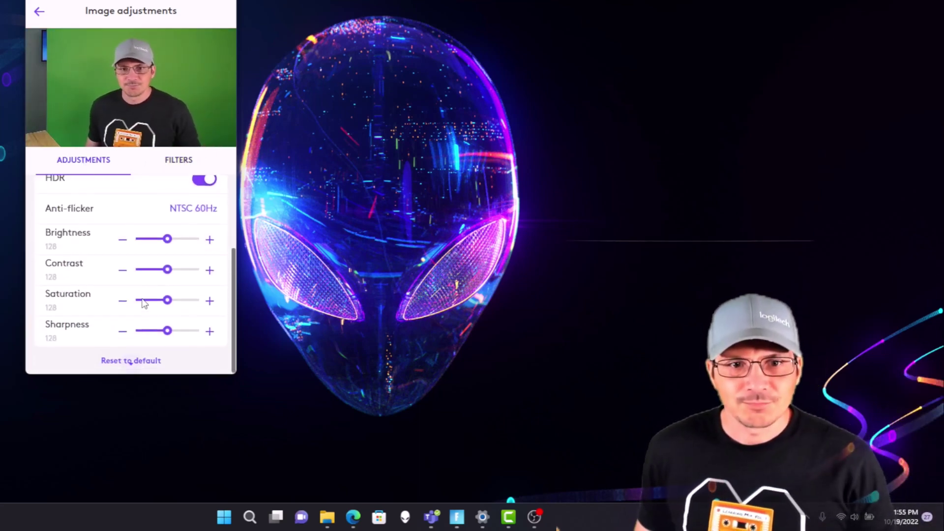
left_click(39, 13)
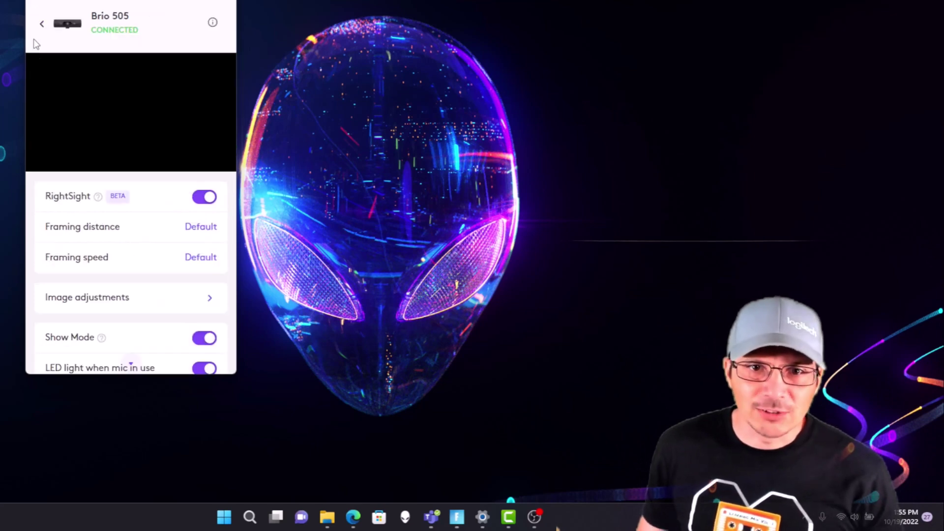
- Review the Show Mode and microphone LED light settings and return to the list of devices
scroll(129, 299, "down", 1)
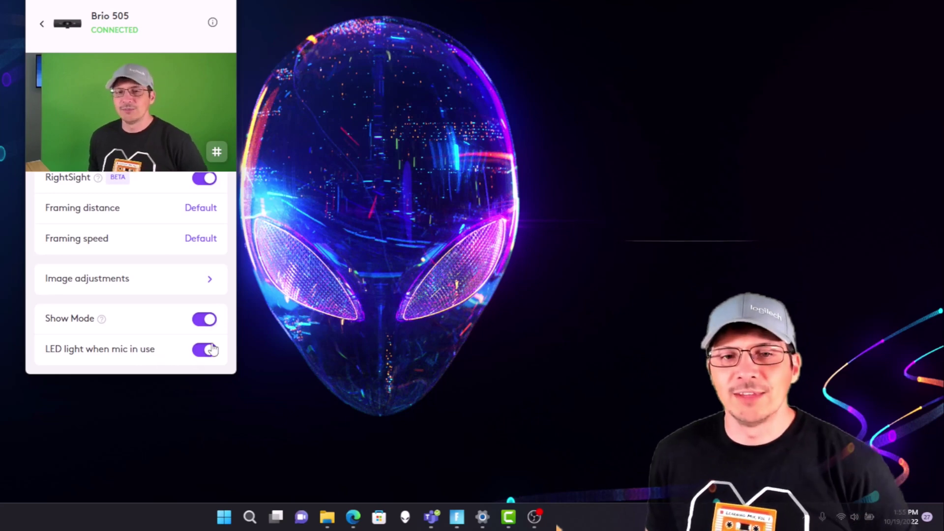
scroll(191, 362, "up", 1)
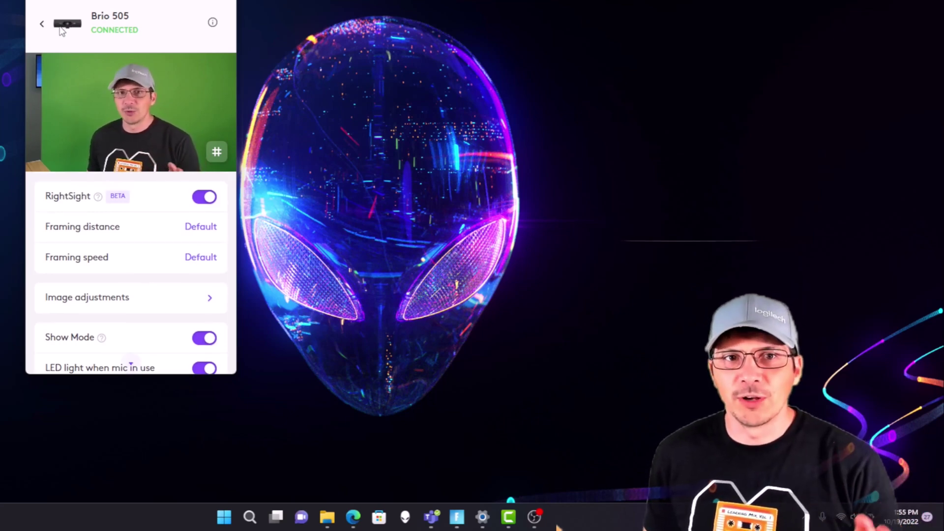
left_click(42, 24)
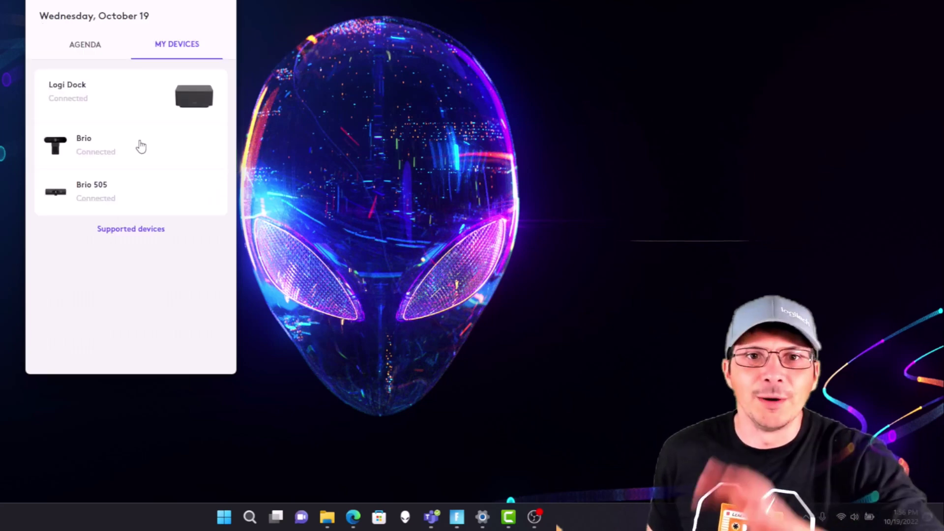